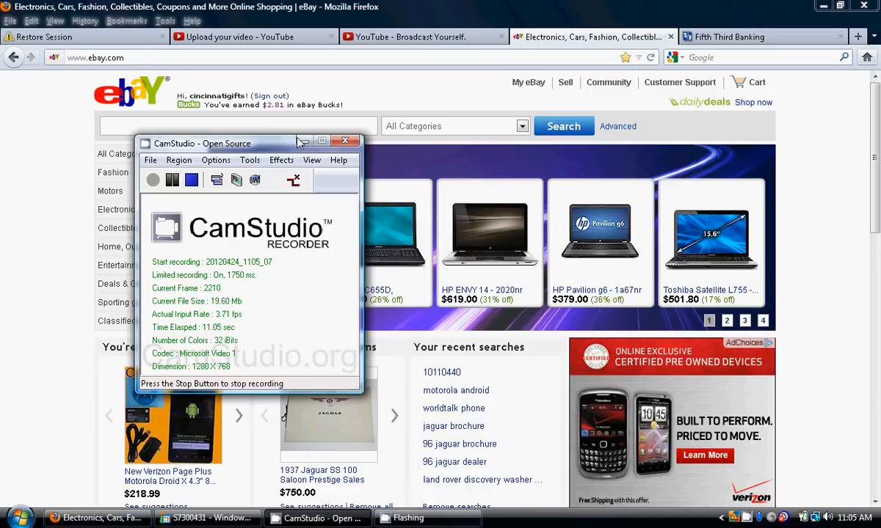
Start selling an item on eBay and sign in to the seller account with the prefilled credentials
{"action": "left_click", "coordinate": [304, 141]}
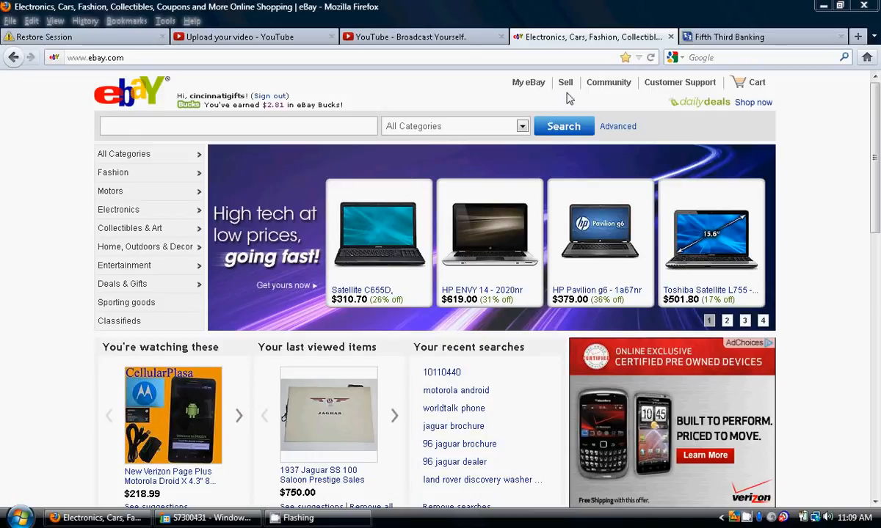
{"action": "mouse_move", "coordinate": [565, 86]}
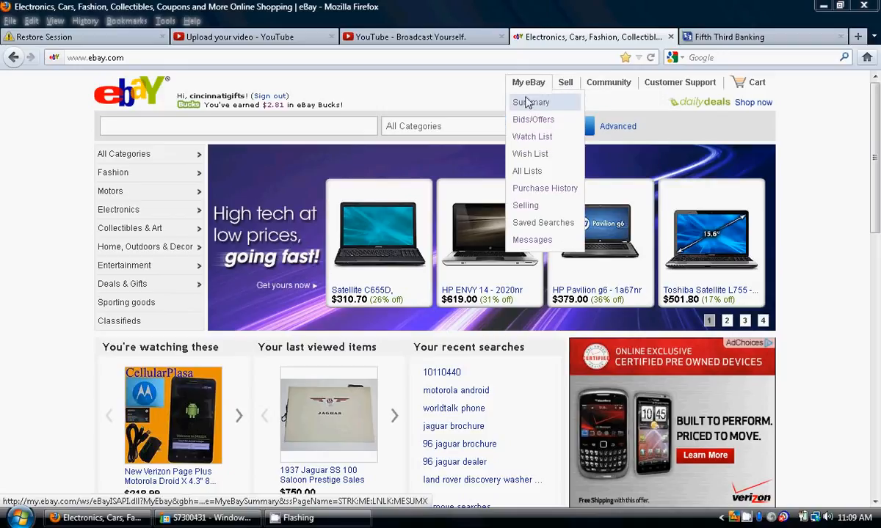
{"action": "mouse_move", "coordinate": [516, 86]}
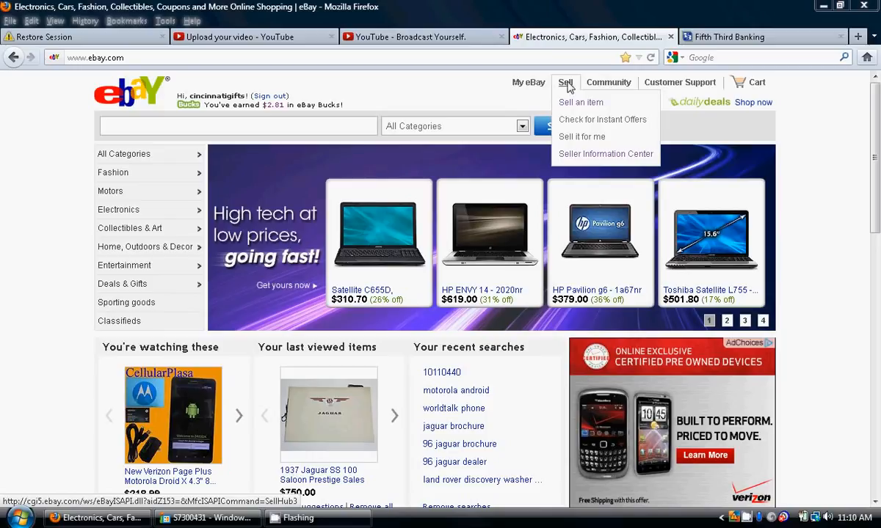
{"action": "left_click", "coordinate": [602, 108]}
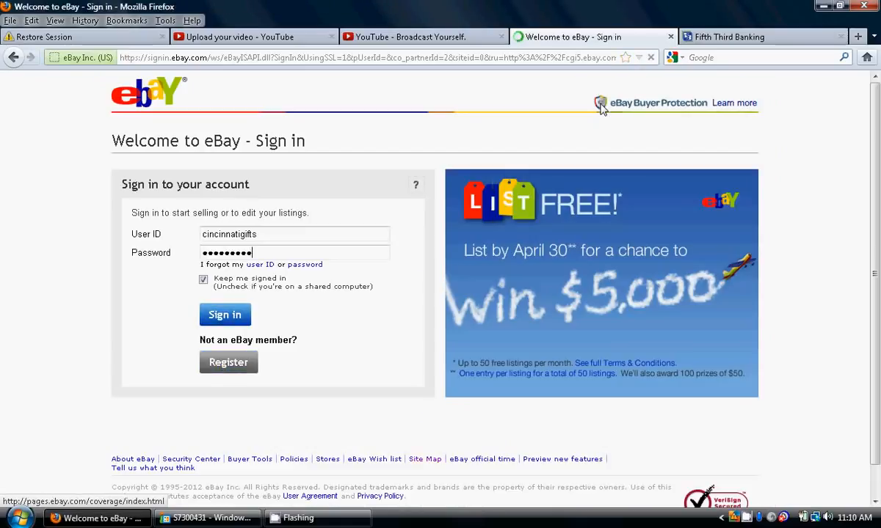
{"action": "left_click", "coordinate": [227, 320]}
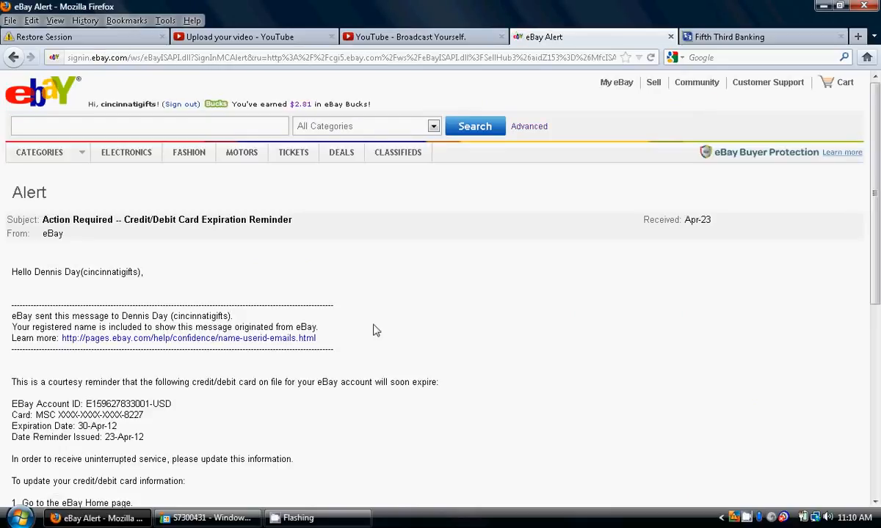
Look over the card expiration alert without acting on it and open the page for selling an item
{"action": "scroll", "coordinate": [876, 461], "scroll_direction": "down", "scroll_amount": 5}
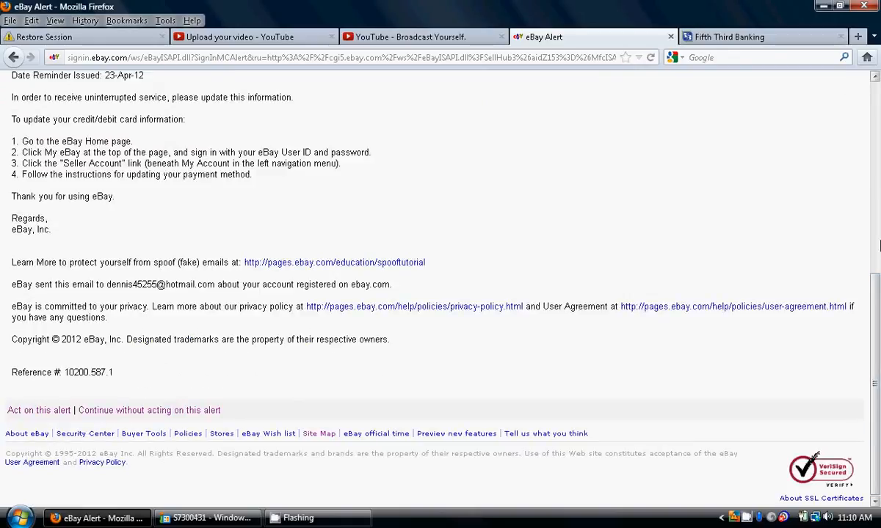
{"action": "left_click", "coordinate": [877, 228]}
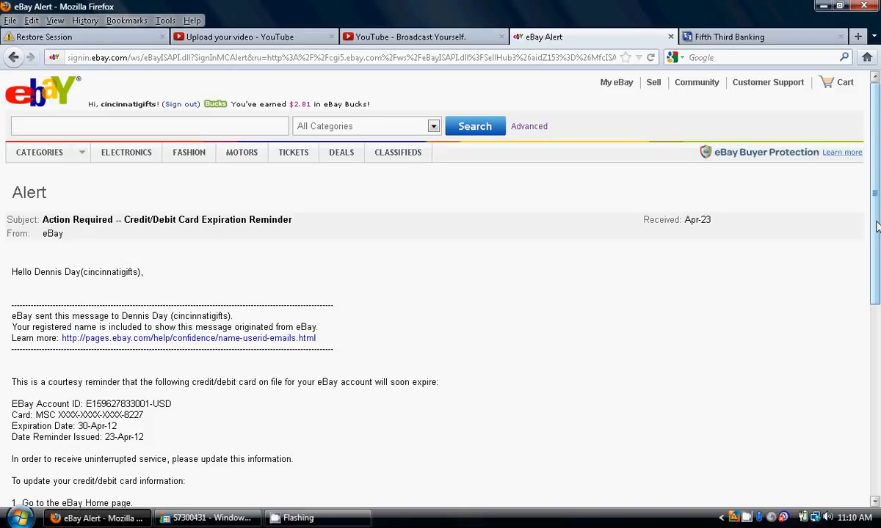
{"action": "left_click", "coordinate": [874, 425]}
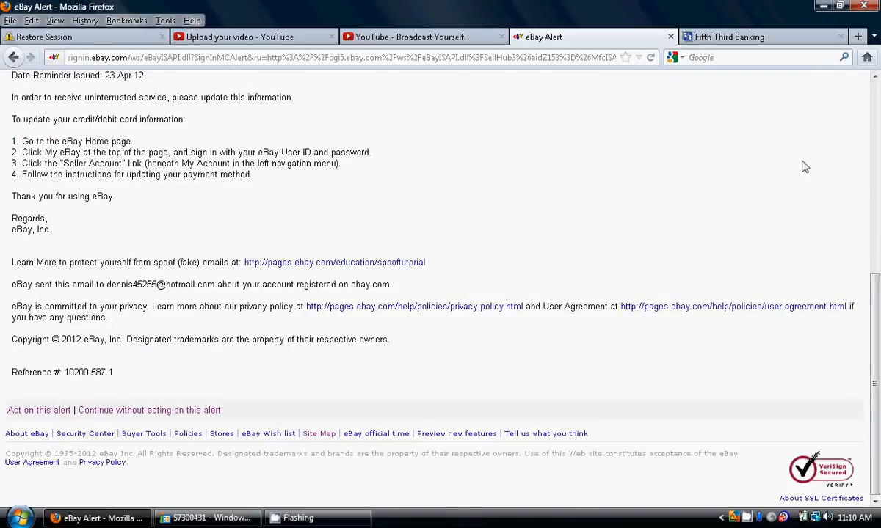
{"action": "left_click", "coordinate": [875, 112]}
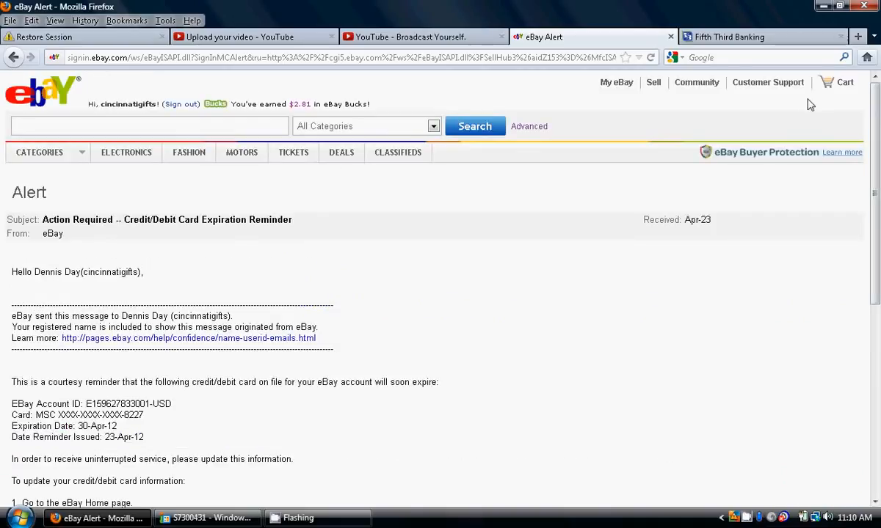
{"action": "mouse_move", "coordinate": [665, 89]}
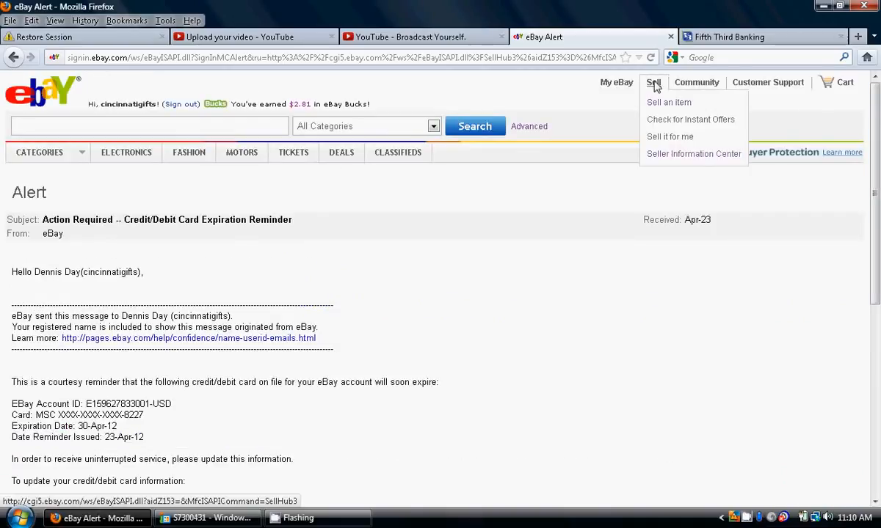
{"action": "left_click", "coordinate": [661, 106]}
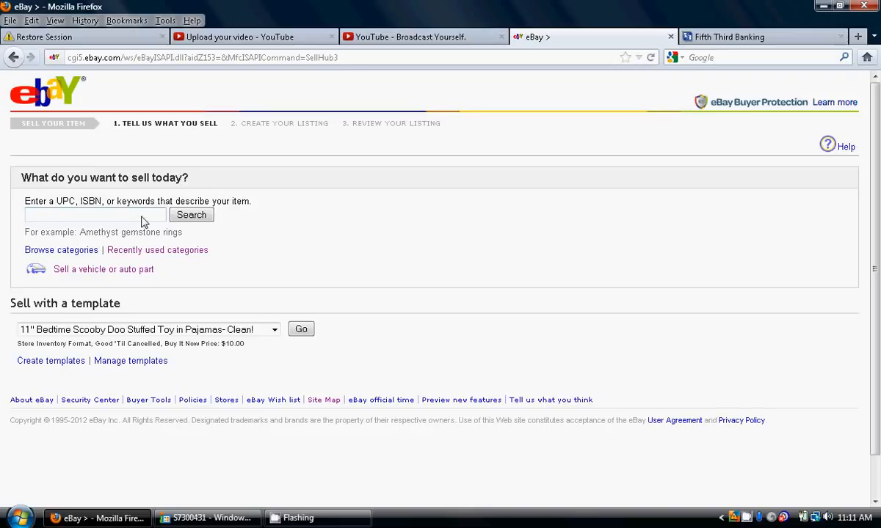
Search for a matching listing category with the keywords "candlestick holder"
{"action": "type", "text": "candlestick"}
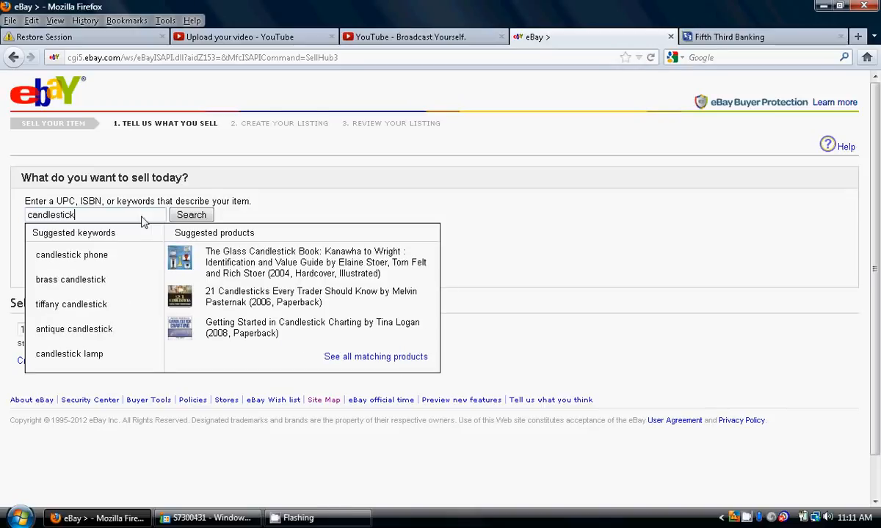
{"action": "type", "text": " holder"}
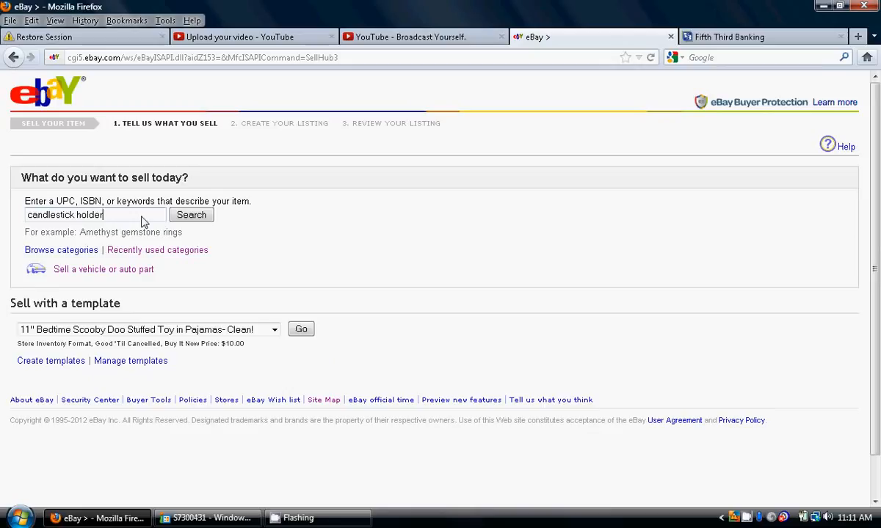
{"action": "left_click", "coordinate": [192, 217]}
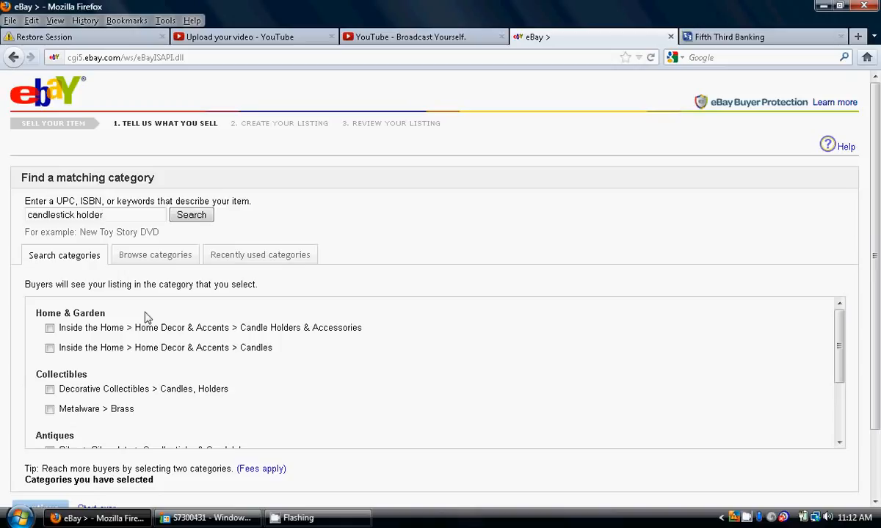
Put the listing in Home Decor & Accents > Candle Holders & Accessories and set its first store category to Housewares/ Decor
{"action": "left_click", "coordinate": [49, 328]}
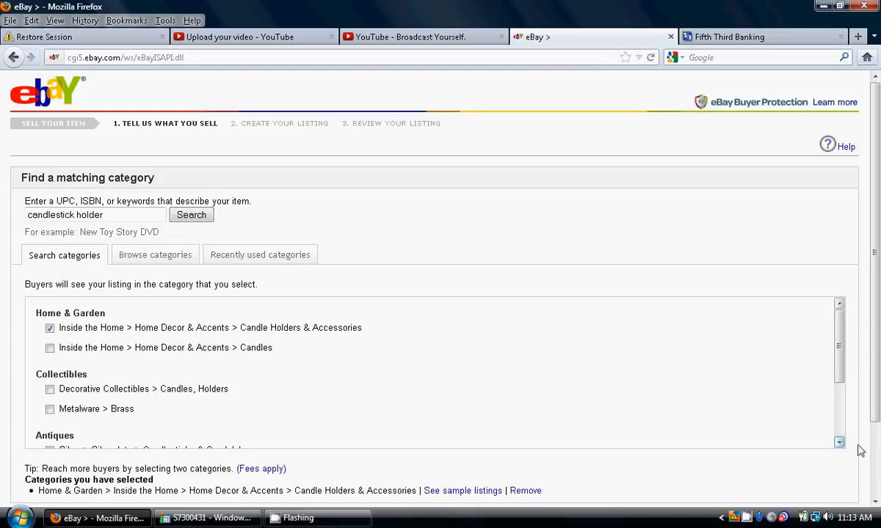
{"action": "left_click", "coordinate": [873, 459]}
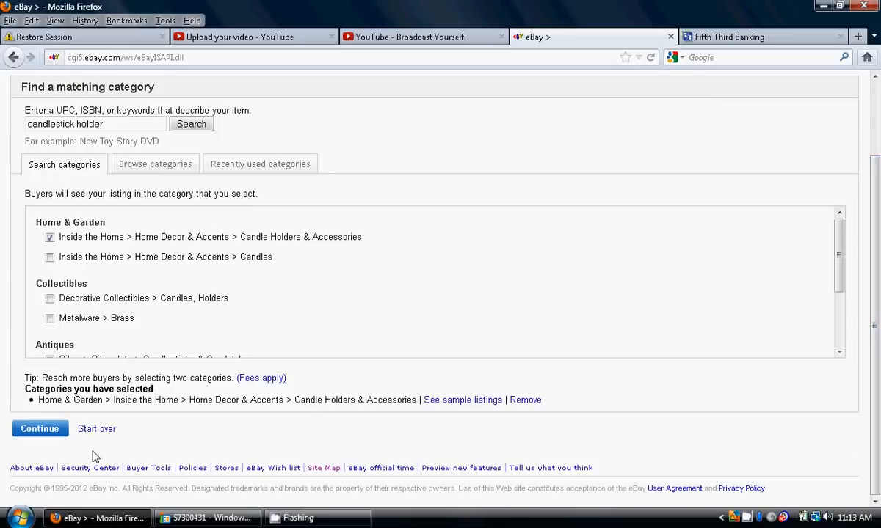
{"action": "left_click", "coordinate": [47, 433]}
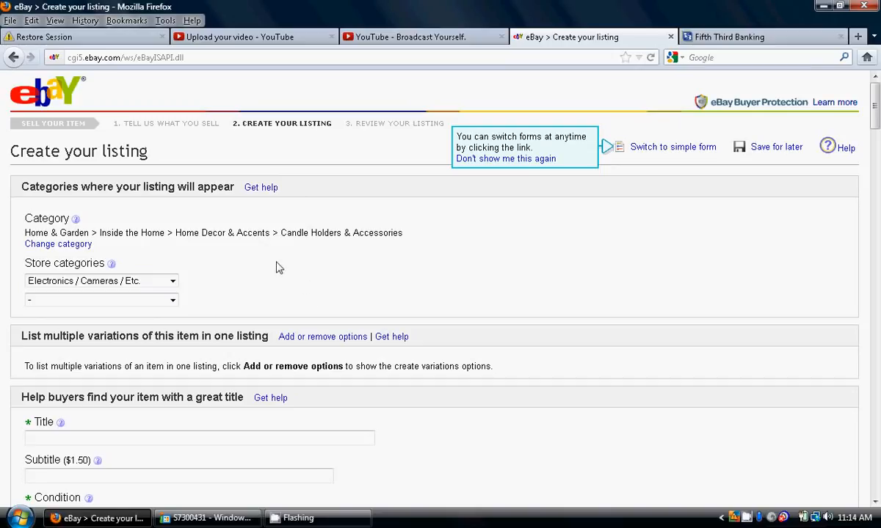
{"action": "left_click", "coordinate": [173, 282]}
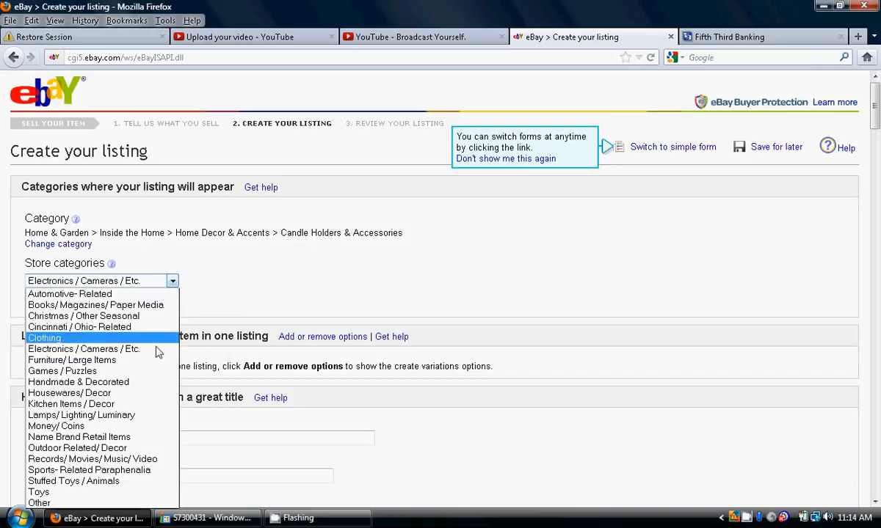
{"action": "left_click", "coordinate": [143, 395]}
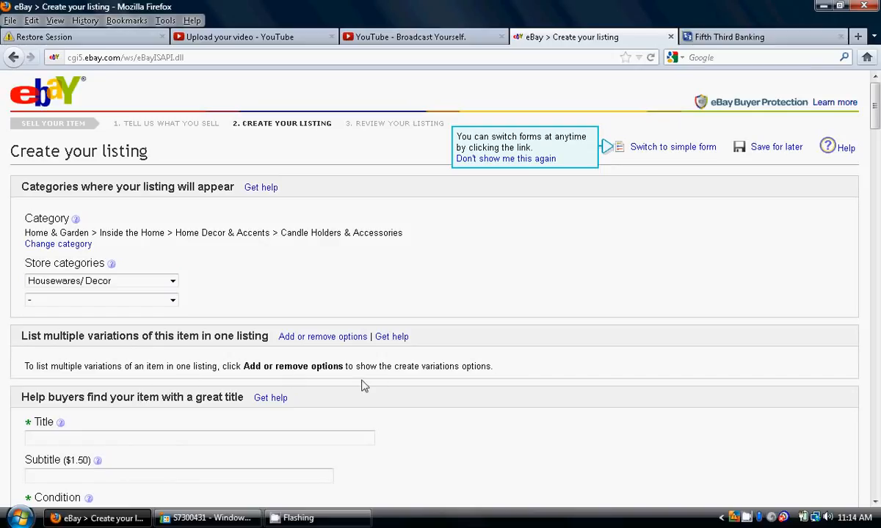
{"action": "left_click", "coordinate": [350, 445]}
{"action": "left_click", "coordinate": [357, 440]}
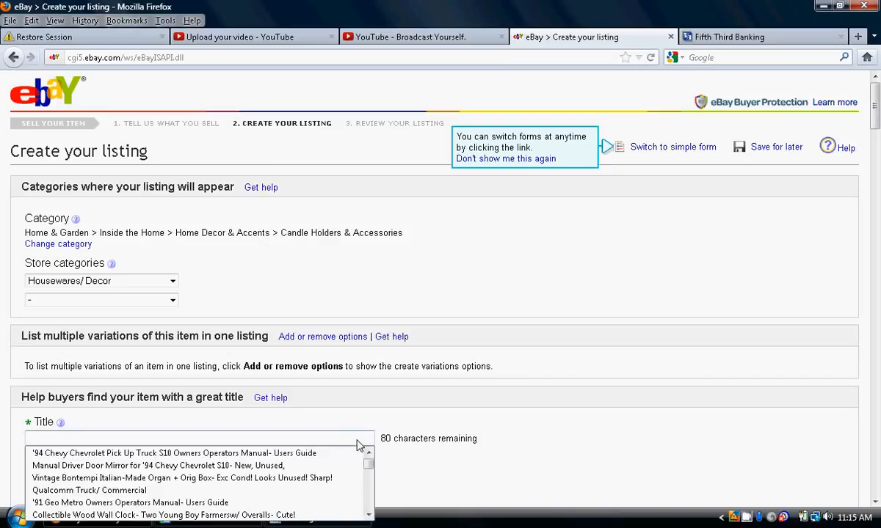
{"action": "left_click", "coordinate": [397, 467]}
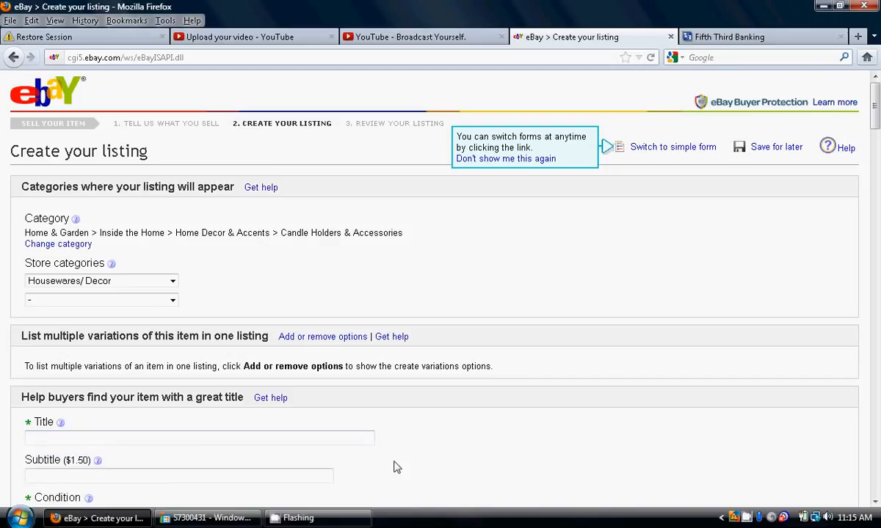
{"action": "left_click", "coordinate": [370, 442]}
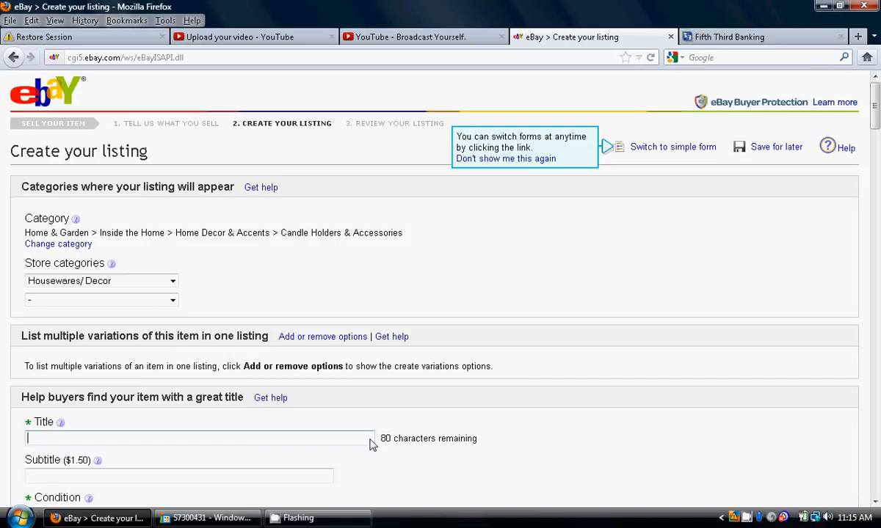
{"action": "type", "text": "L"}
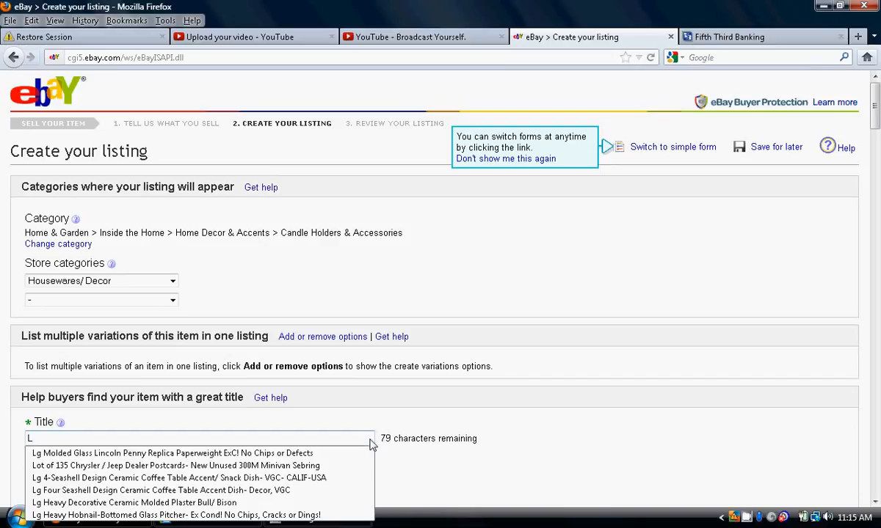
{"action": "type", "text": "@@"}
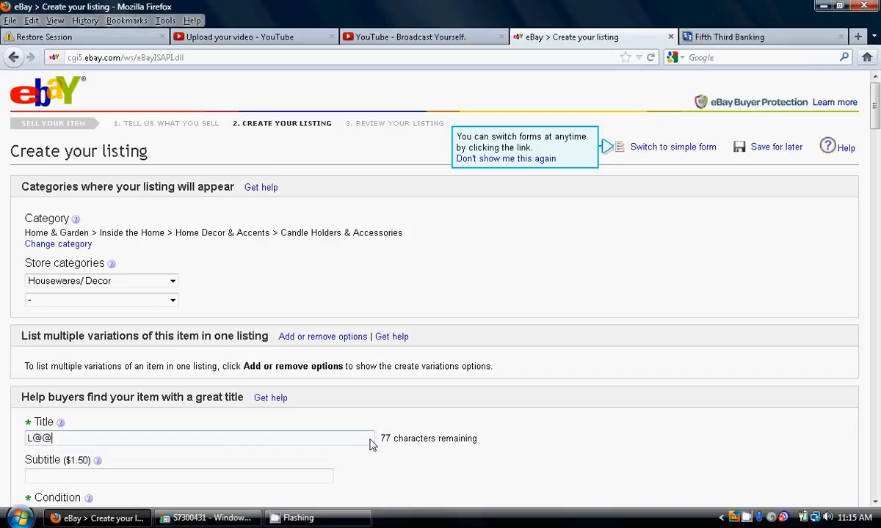
{"action": "type", "text": "K"}
{"action": "key", "text": "BackSpace"}
{"action": "key", "text": "BackSpace"}
{"action": "key", "text": "BackSpace"}
{"action": "key", "text": "BackSpace"}
Enter "New NIB 24% Crystal Hurricane" as the start of the listing title
{"action": "type", "text": "New NI"}
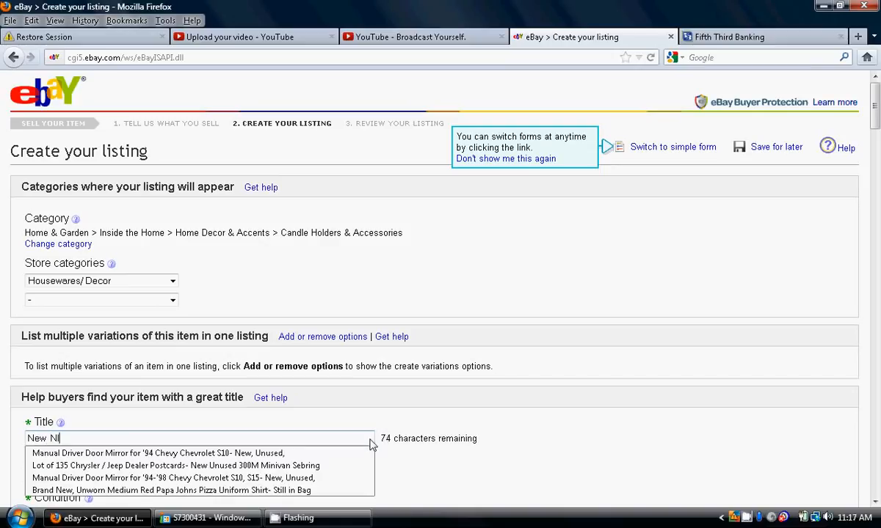
{"action": "type", "text": "B "}
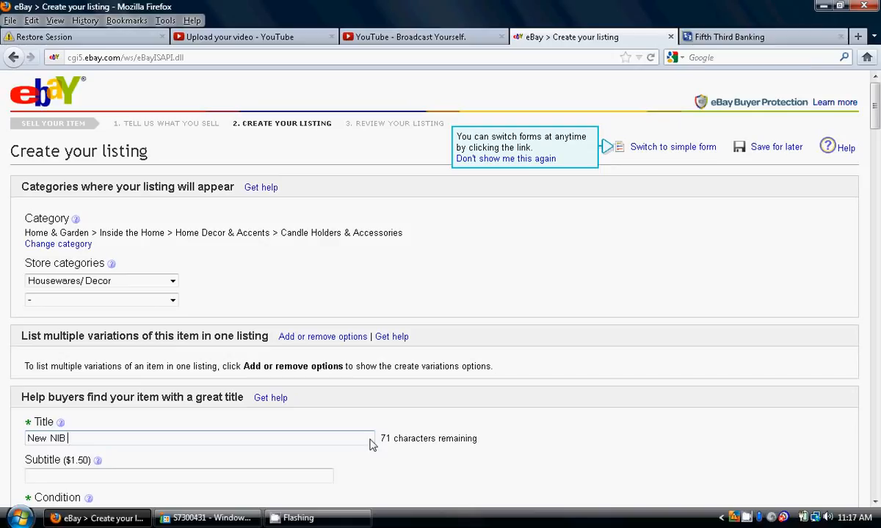
{"action": "type", "text": "24% Crystal Hurrican"}
{"action": "key", "text": "BackSpace"}
{"action": "type", "text": "e"}
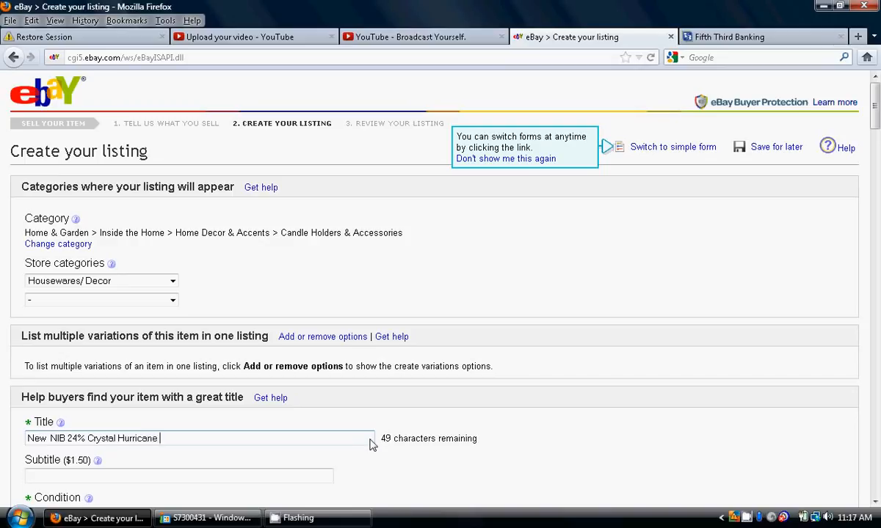
Insert "2-Pce" before "Hurricane" in the listing title and append "Candle Holder-" at its end
{"action": "key", "text": "ctrl+Left"}
{"action": "key", "text": "ctrl+Right"}
{"action": "type", "text": "T"}
{"action": "key", "text": "BackSpace"}
{"action": "type", "text": "2-ce"}
{"action": "key", "text": "BackSpace"}
{"action": "key", "text": "BackSpace"}
{"action": "key", "text": "BackSpace"}
{"action": "type", "text": "Pce"}
{"action": "key", "text": "End"}
{"action": "type", "text": "Candle Holder"}
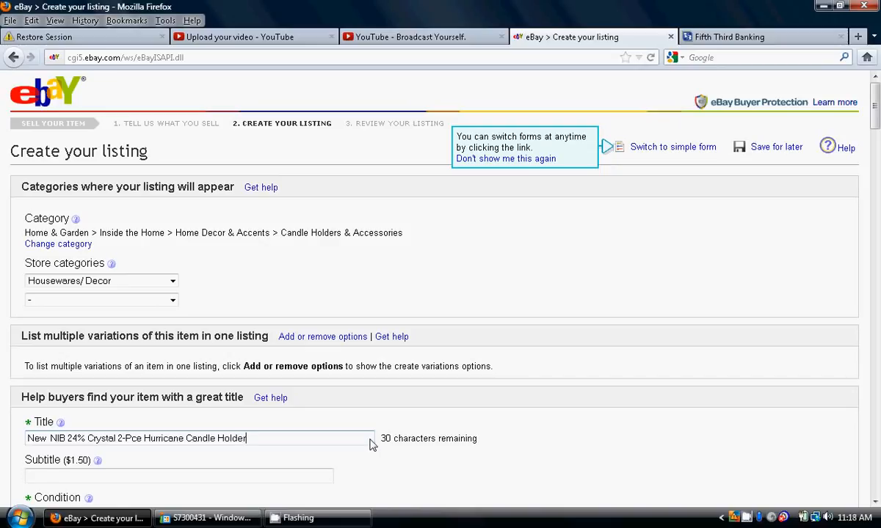
{"action": "type", "text": "-"}
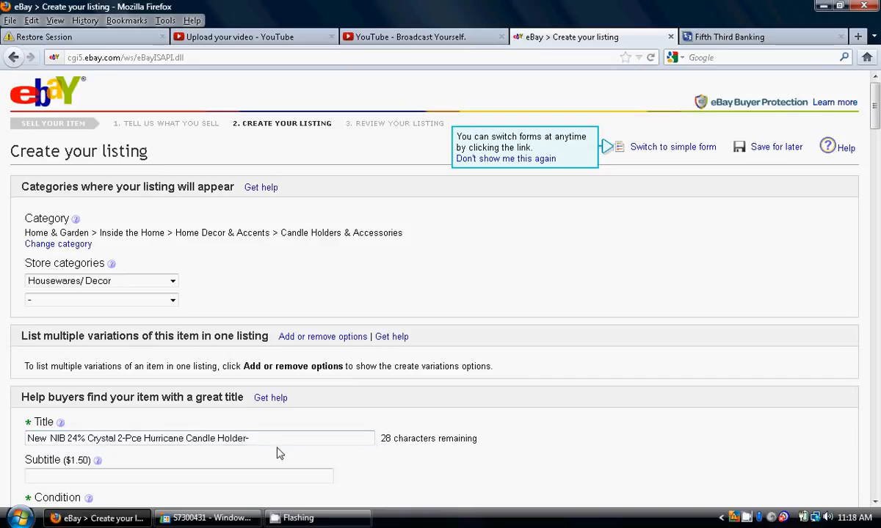
Insert "Lead" before "Crystal" in the listing title and append "St. George" at its end
{"action": "left_click", "coordinate": [88, 437]}
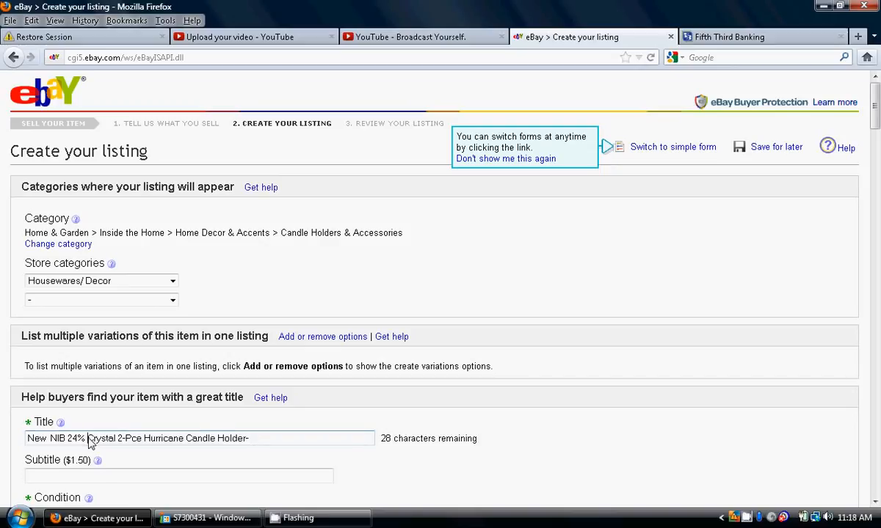
{"action": "type", "text": "Lead"}
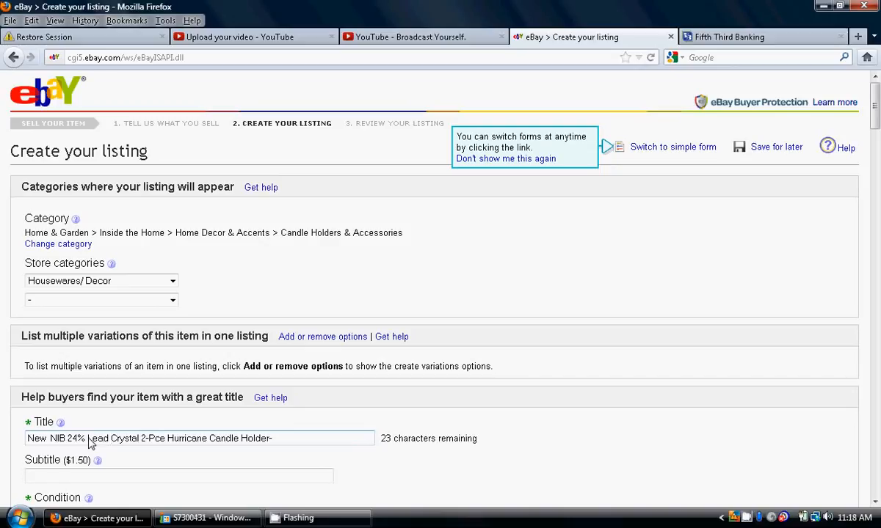
{"action": "left_click", "coordinate": [286, 441]}
{"action": "type", "text": "St. George"}
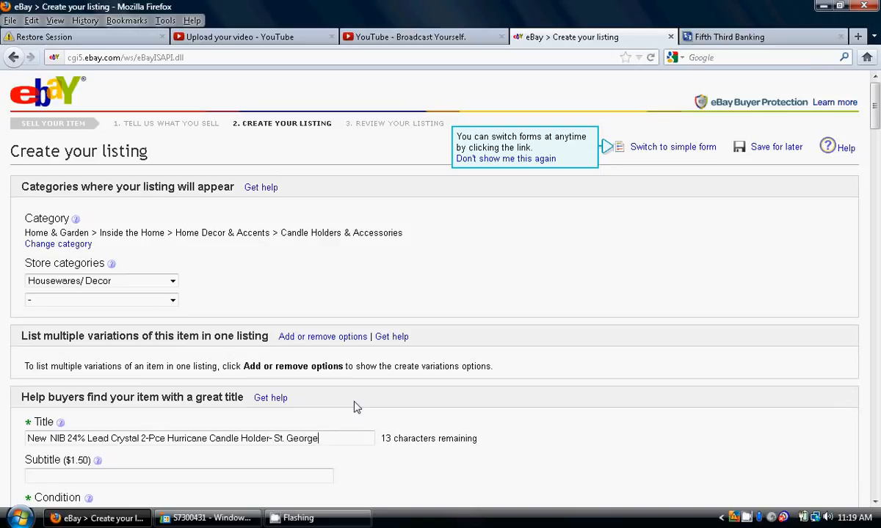
{"action": "left_click", "coordinate": [315, 519]}
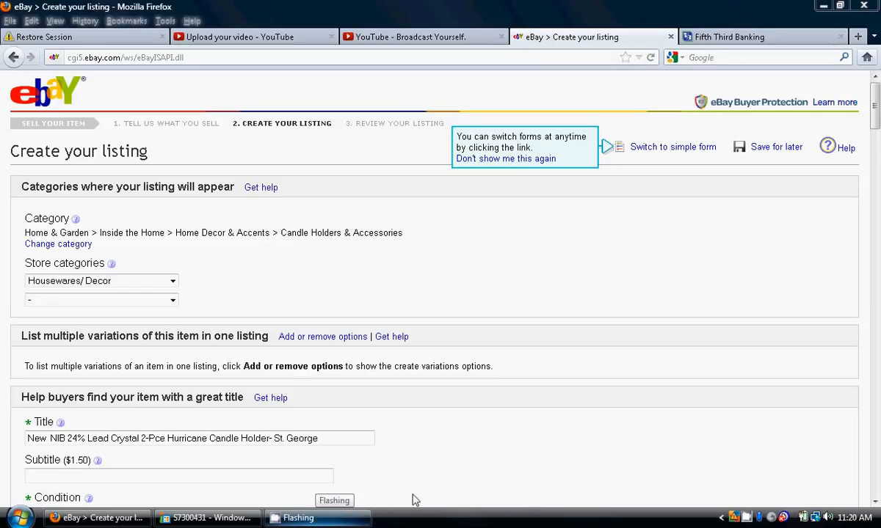
{"action": "left_click", "coordinate": [747, 517]}
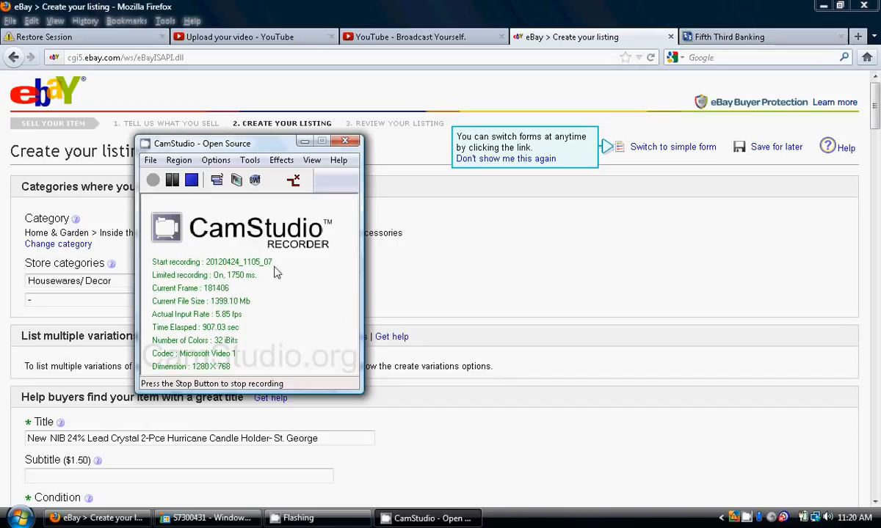